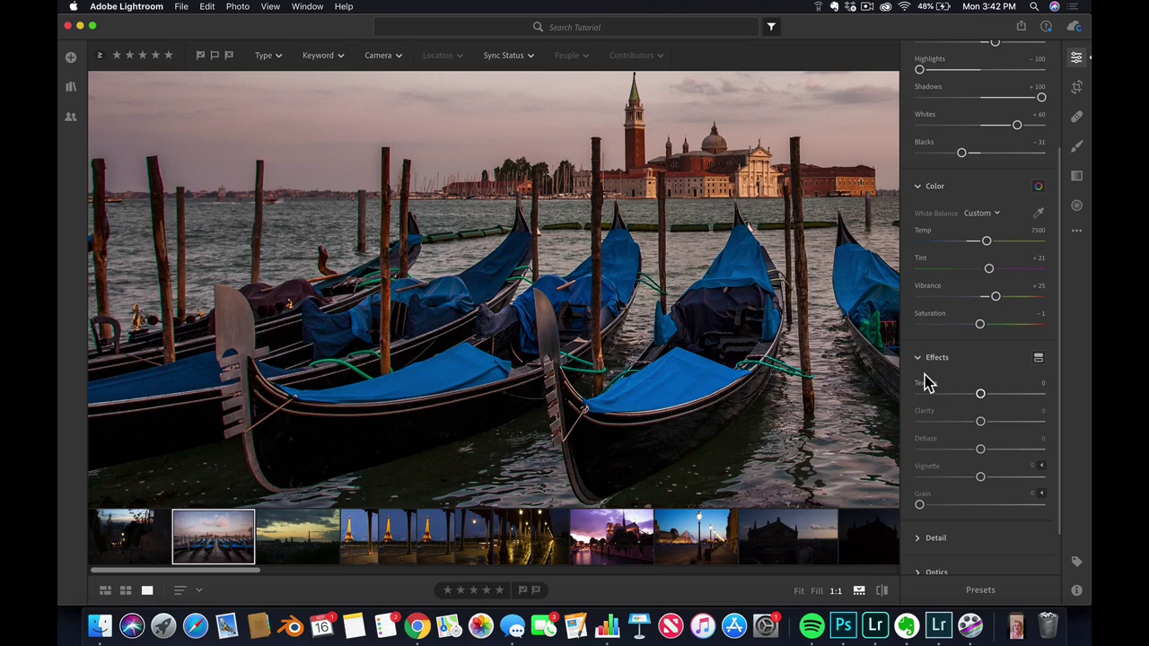
- Raise Texture to +100 and examine the gondolas, water and sky up close
left_click_drag(981, 395, 1067, 395)
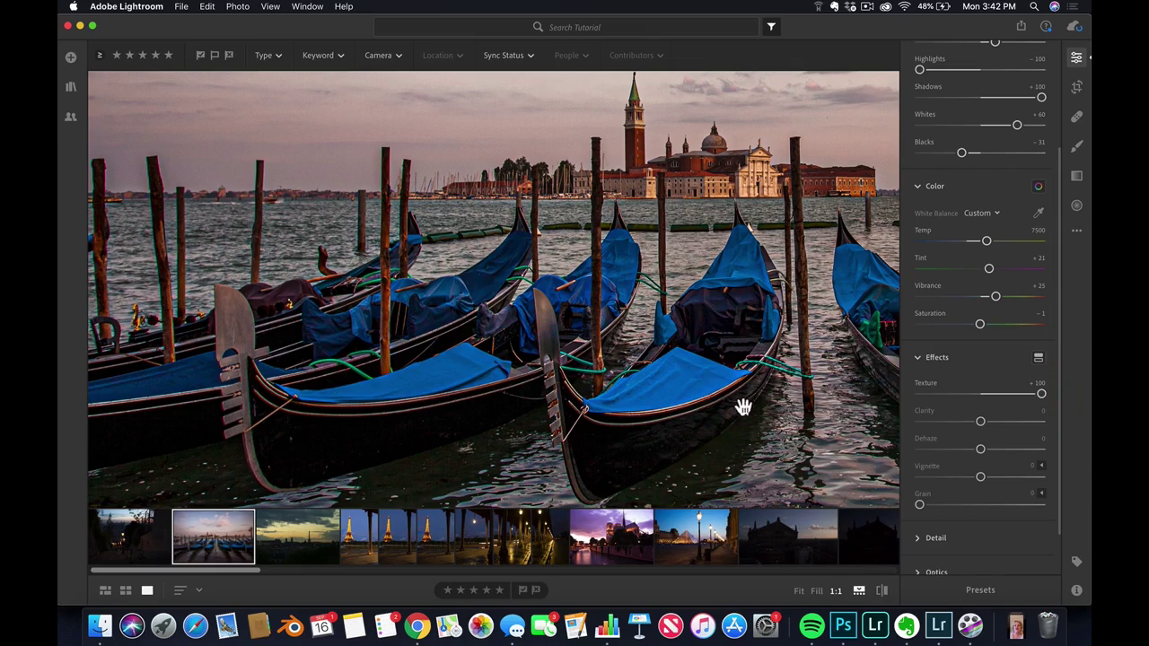
left_click_drag(739, 404, 824, 375)
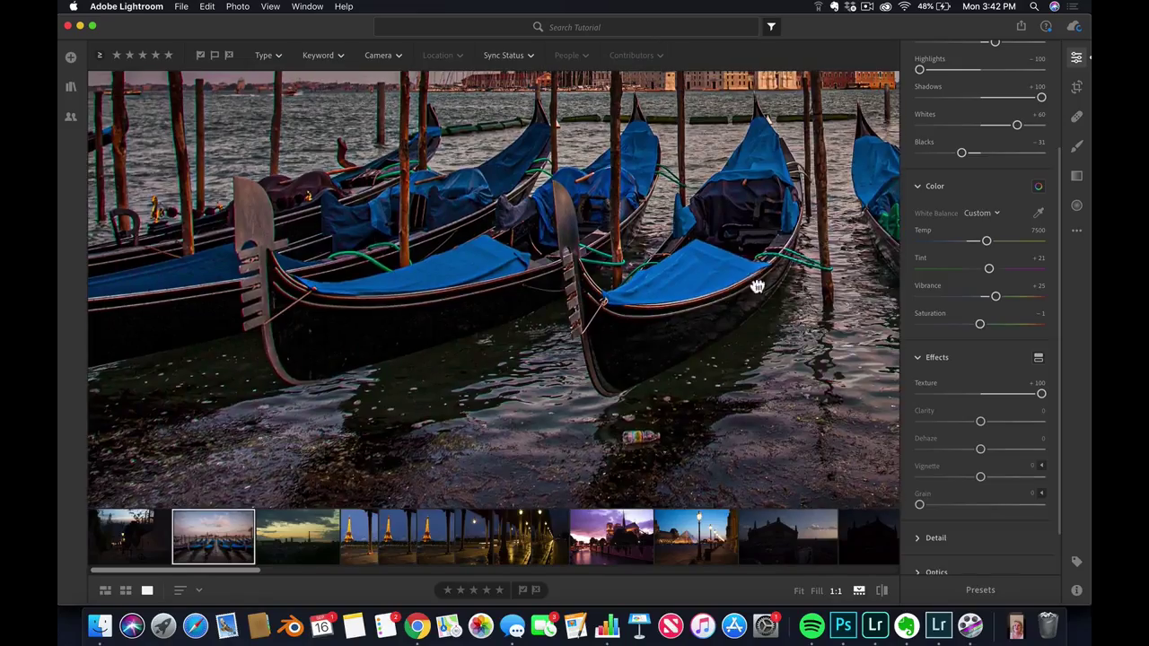
left_click(757, 282)
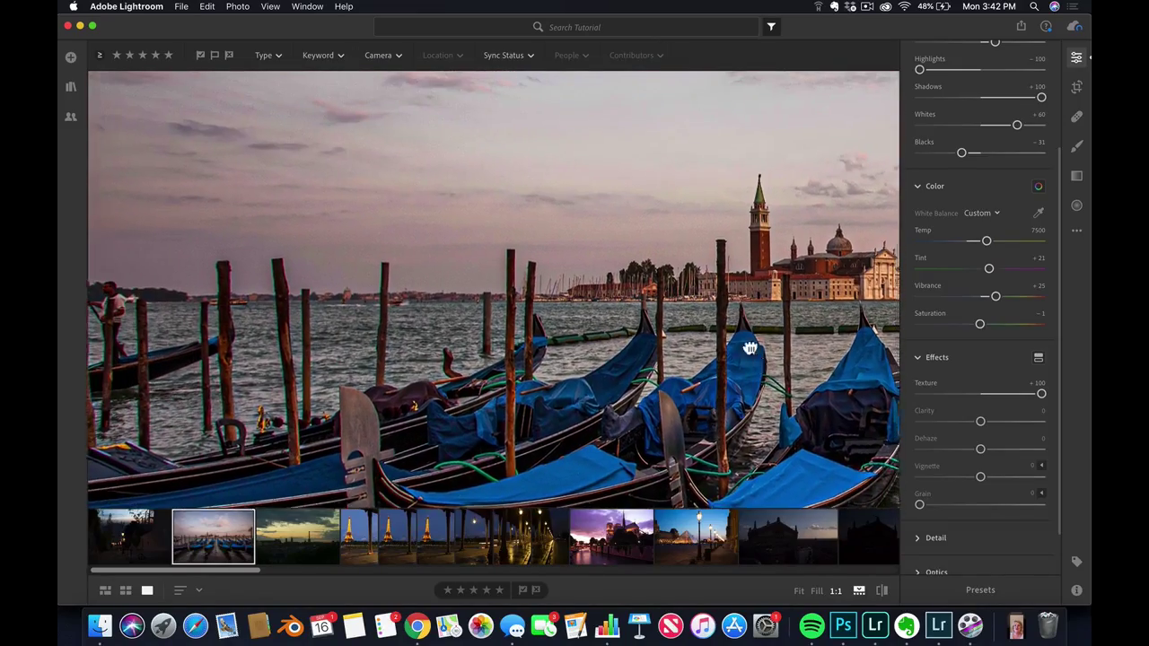
left_click(708, 410)
left_click_drag(709, 410, 751, 380)
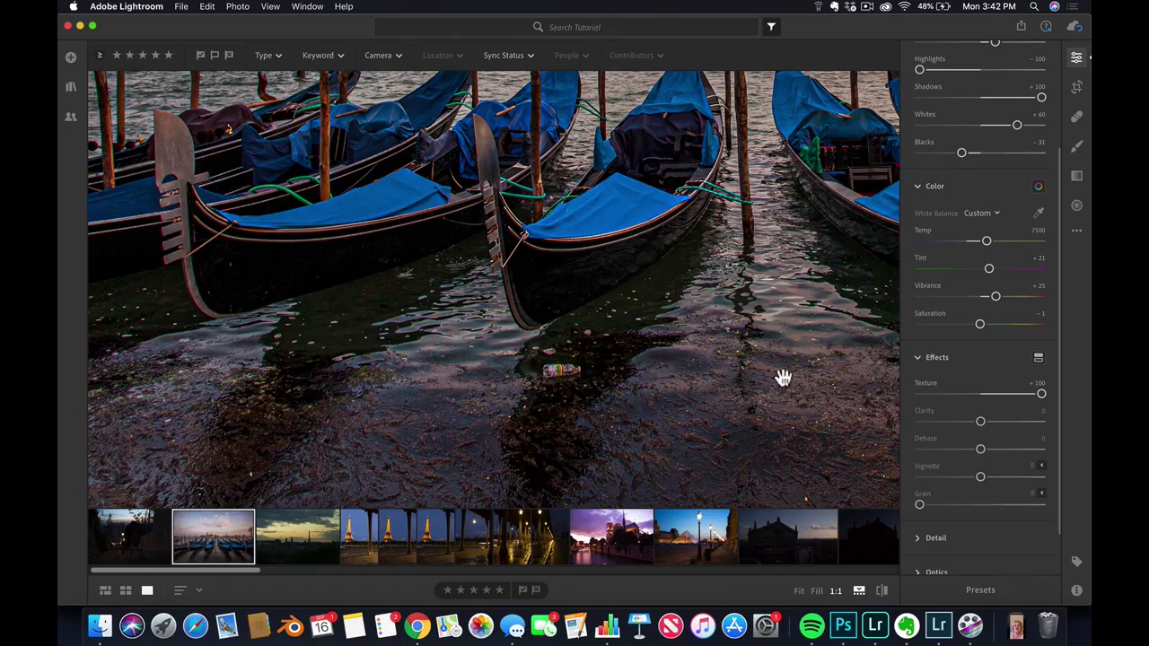
left_click(705, 384)
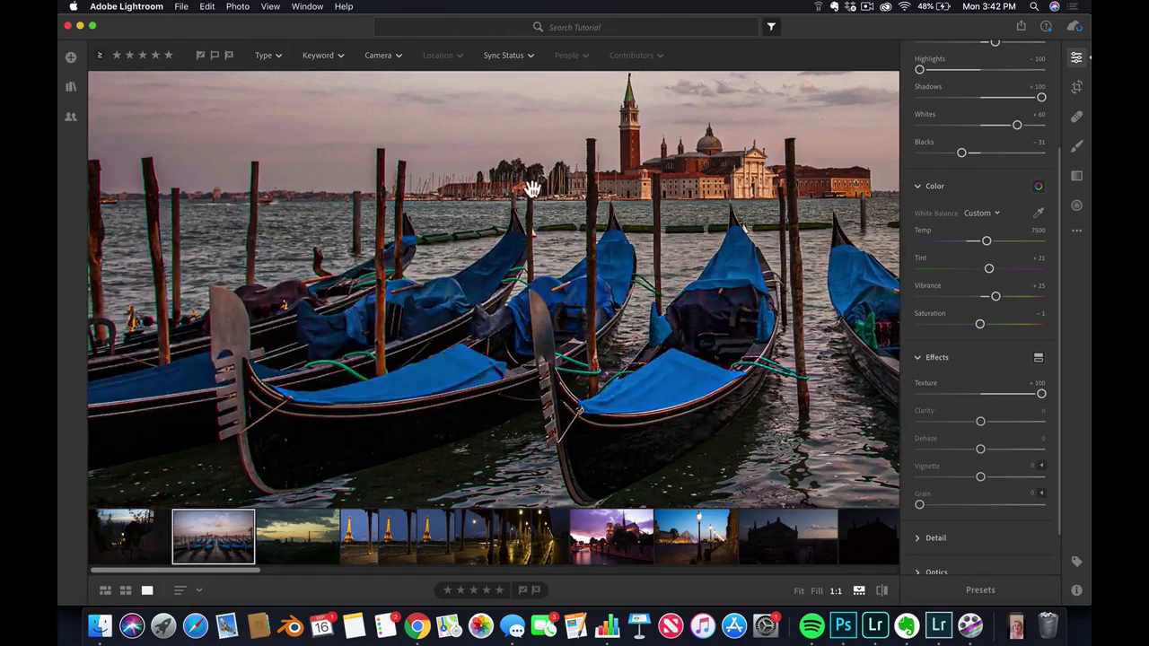
- Try Texture at -100 for comparison and settle it at +3
left_click(976, 394)
left_click_drag(976, 395, 827, 408)
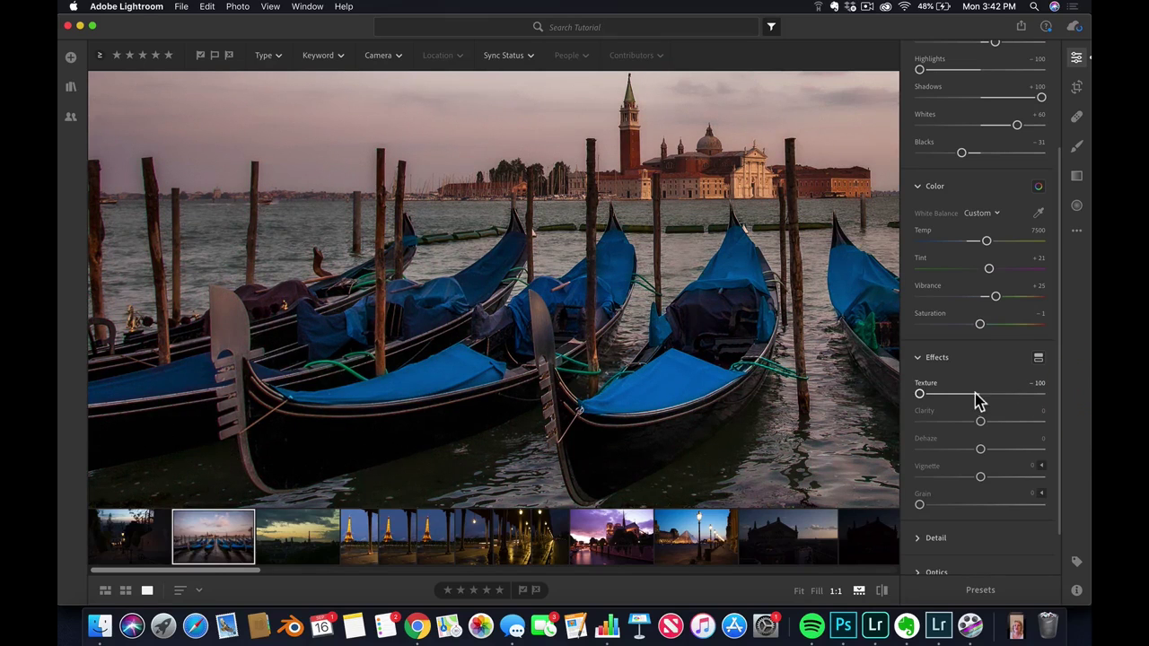
left_click_drag(923, 397, 982, 395)
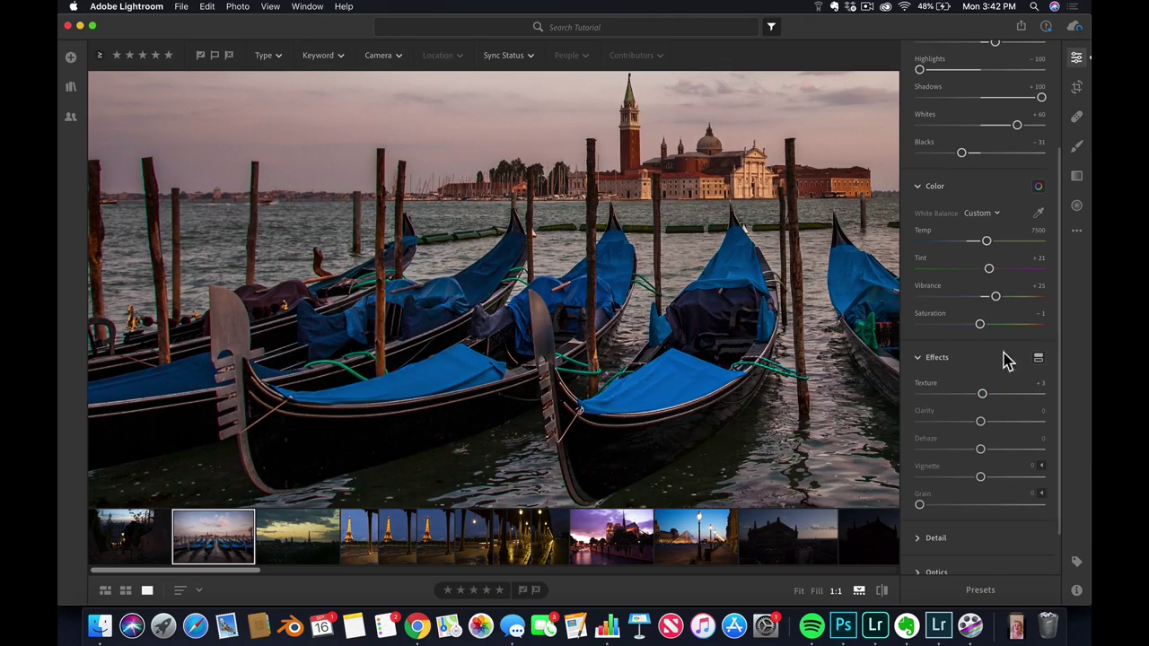
left_click_drag(704, 349, 629, 380)
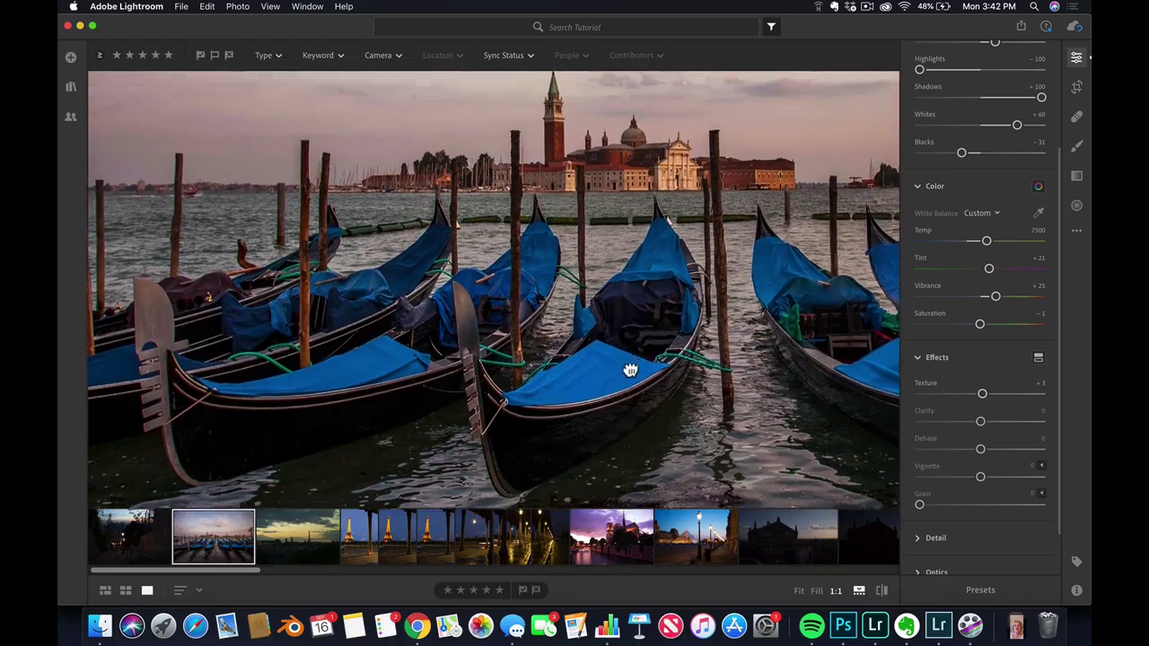
left_click(982, 395)
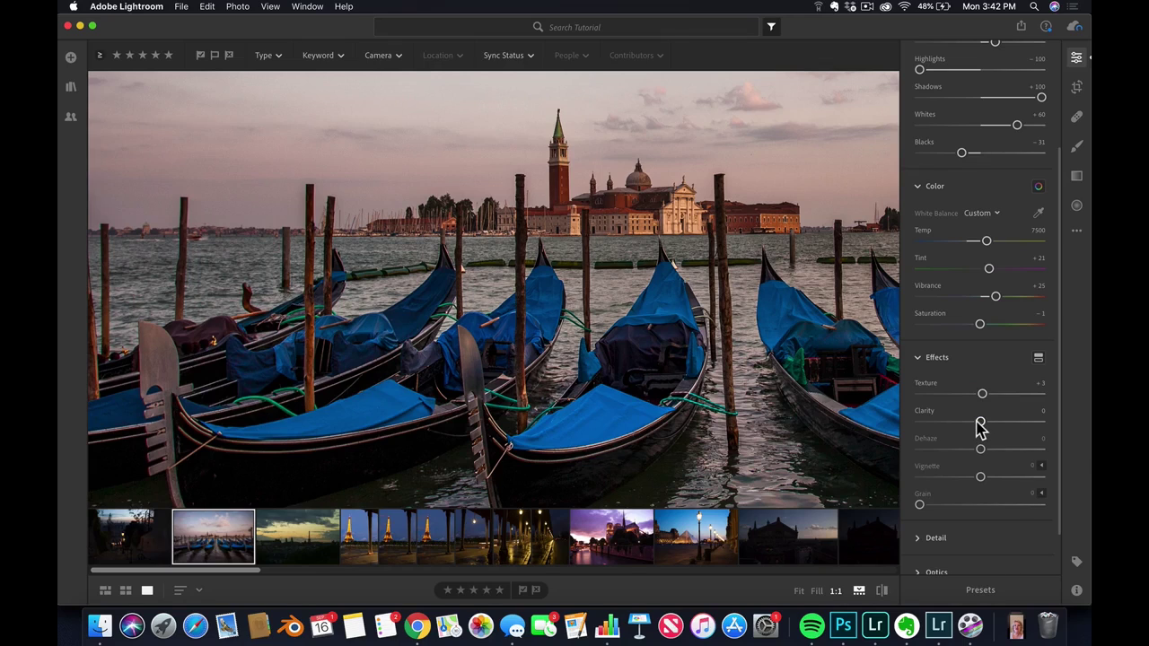
- Try Clarity at +100 for comparison and settle it at +4
left_click_drag(982, 422, 1091, 422)
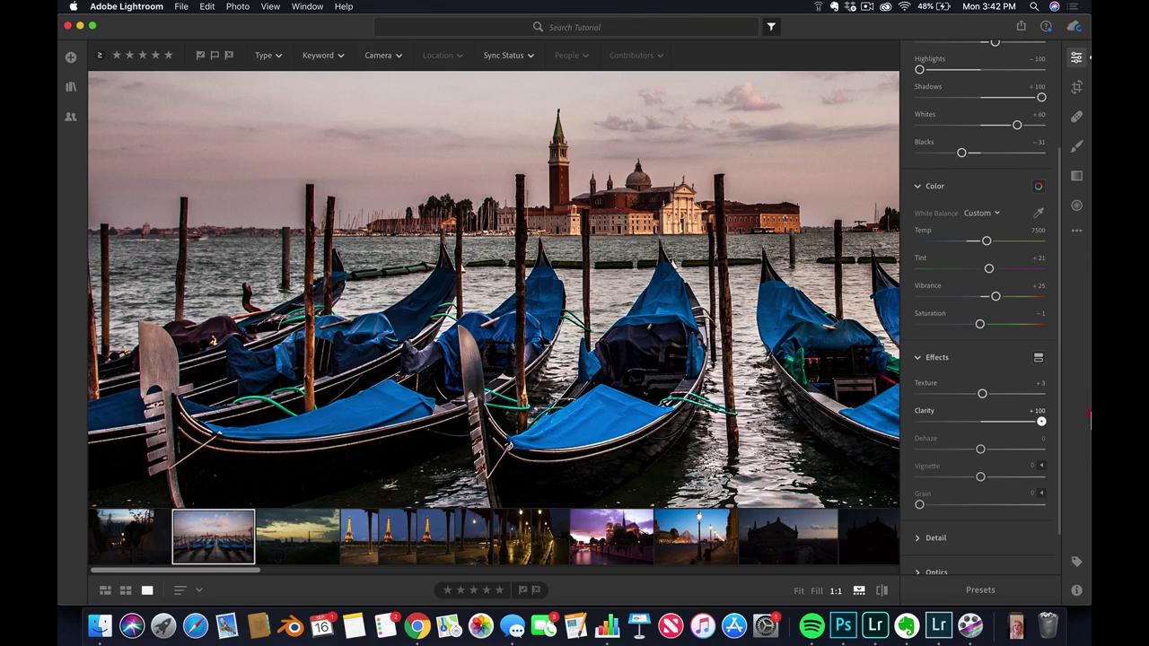
mouse_move(1056, 426)
left_mouse_down()
mouse_move(1005, 423)
mouse_move(1061, 424)
left_mouse_up()
left_click_drag(1062, 423, 985, 422)
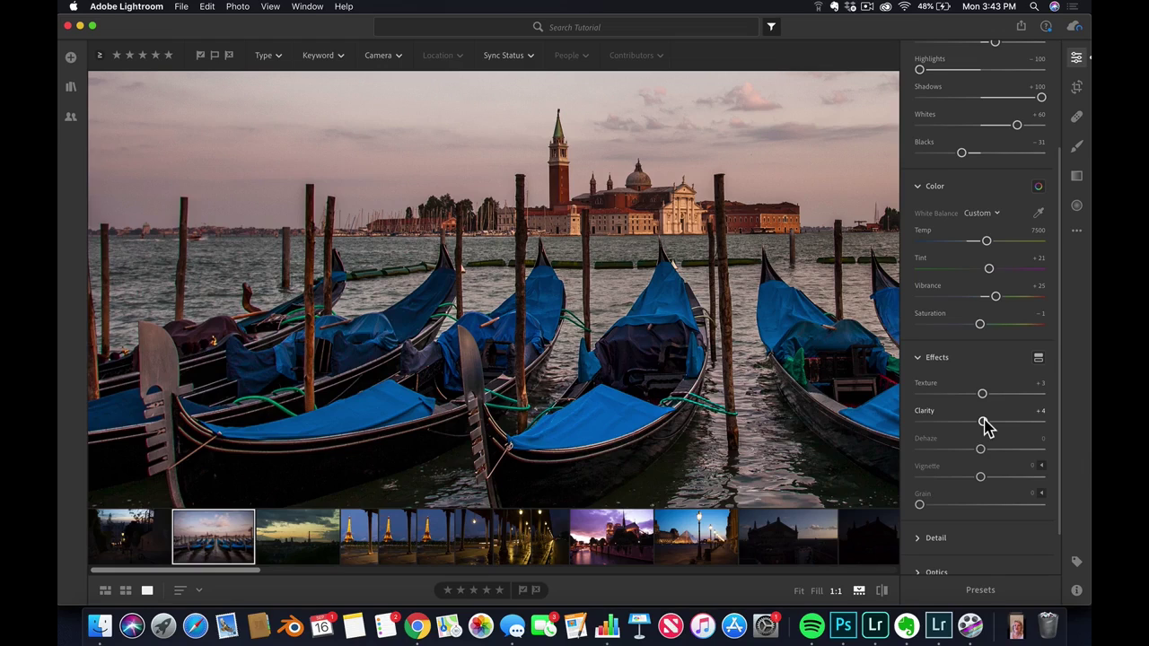
- Try a lower Dehaze amount on the photo and return it to 0
mouse_move(980, 401)
left_mouse_down()
mouse_move(1057, 398)
mouse_move(979, 395)
left_mouse_up()
scroll(1011, 390, "down", 2)
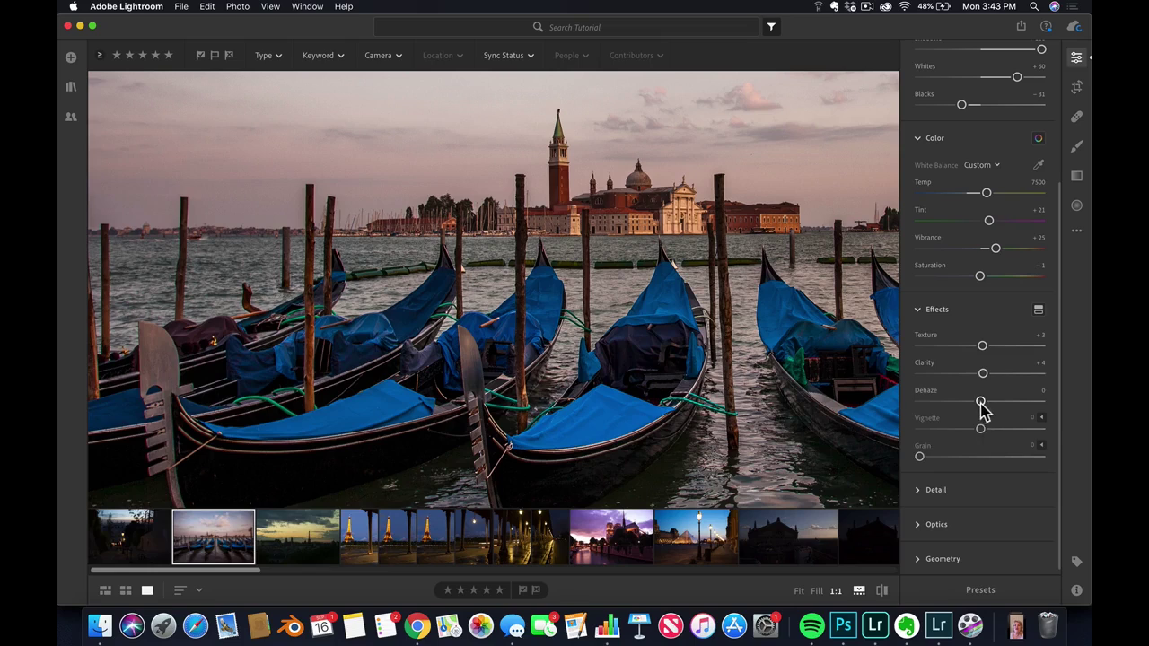
left_click_drag(981, 403, 957, 400)
scroll(987, 386, "down", 1)
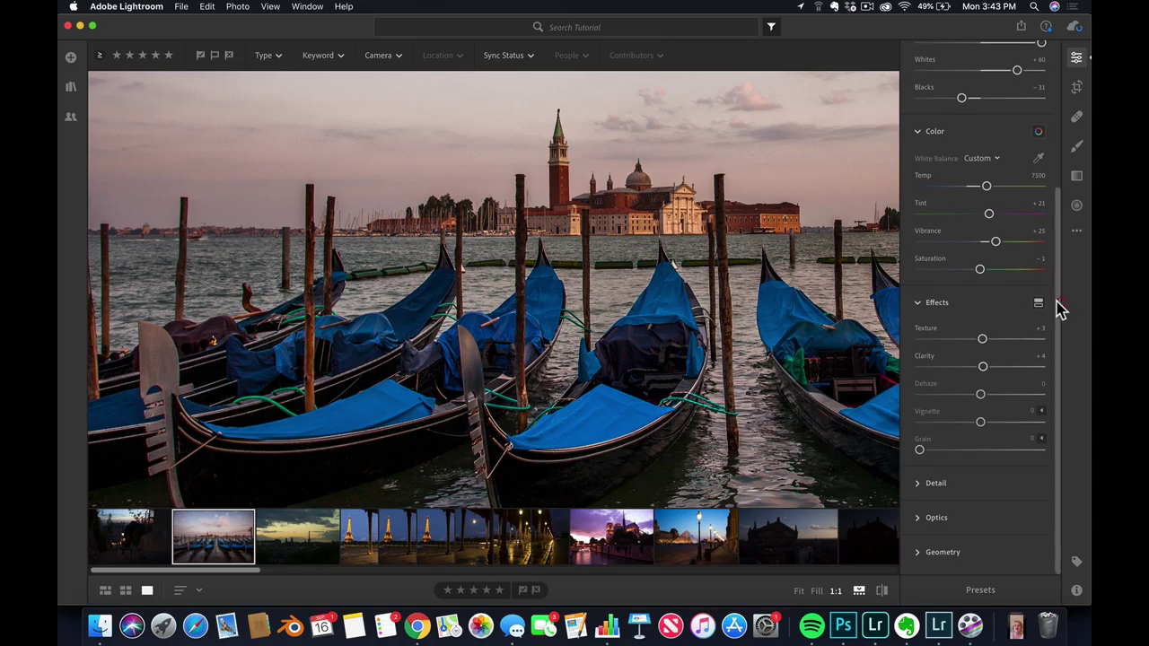
- Fit the whole photo in view and try a light Vignette of +5
left_click(616, 266)
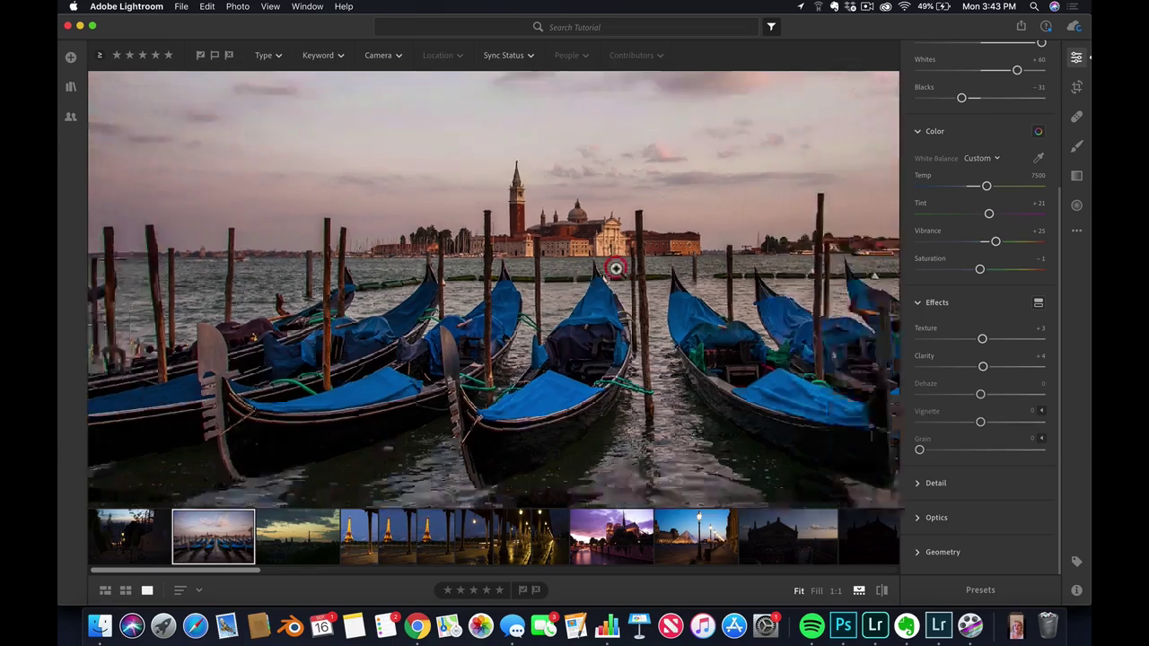
mouse_move(984, 428)
left_mouse_down()
mouse_move(964, 425)
mouse_move(985, 429)
left_mouse_up()
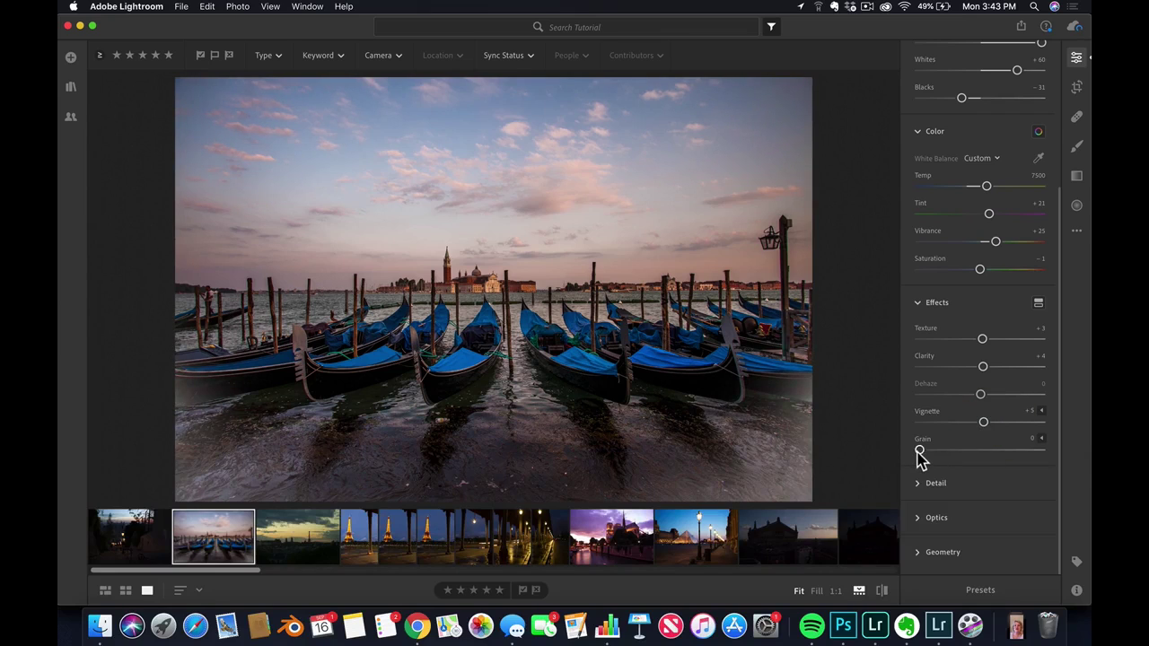
- Try Grain at 100, inspect the sky up close, and return Grain to 0
left_click_drag(919, 452, 1042, 452)
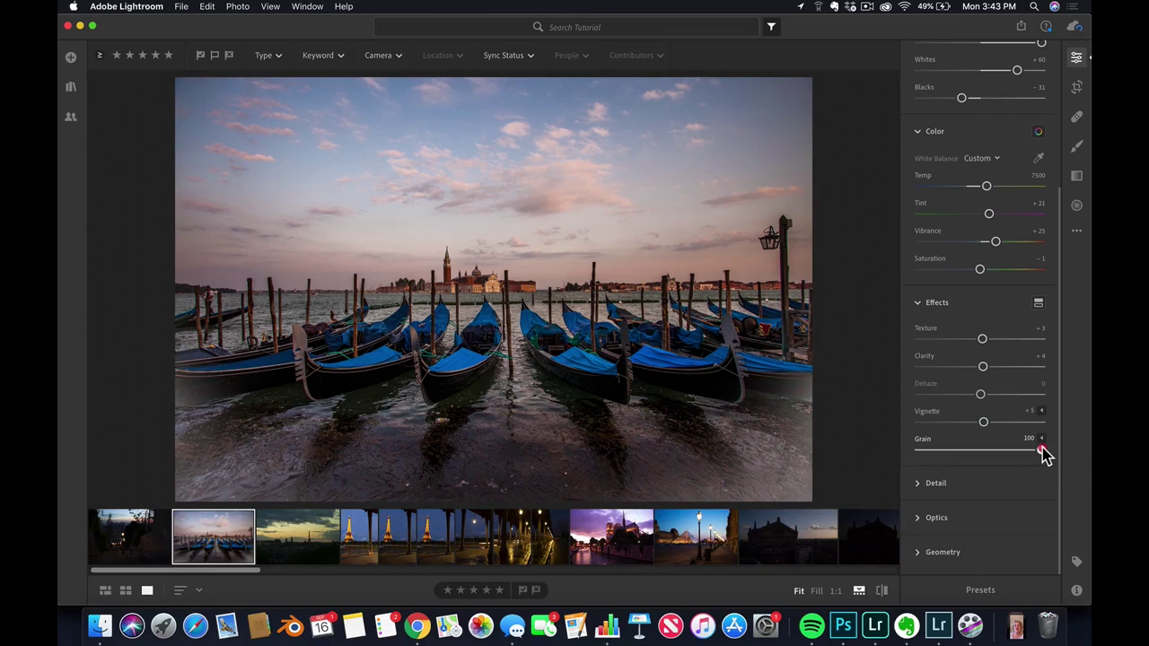
left_click(653, 289)
left_click_drag(619, 255, 724, 351)
left_click(957, 450)
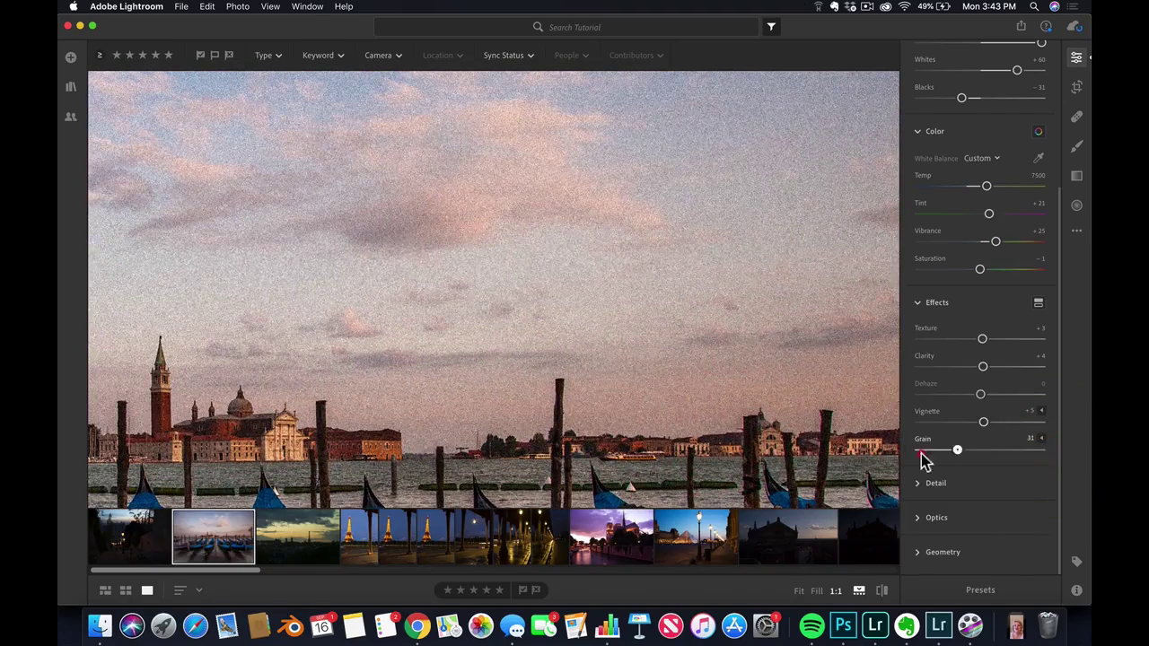
left_click_drag(925, 460, 862, 452)
left_click(686, 281)
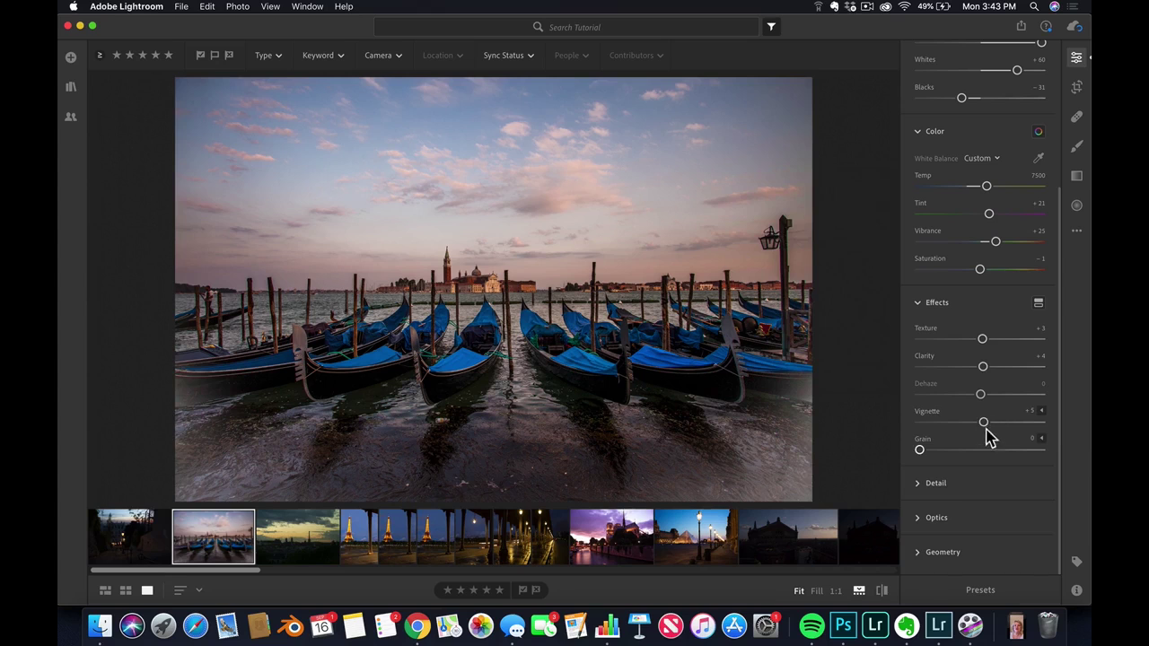
- Darken the photo's edges slightly by setting Vignette to -4
mouse_move(987, 433)
left_mouse_down()
mouse_move(977, 431)
mouse_move(1036, 434)
mouse_move(978, 429)
left_mouse_up()
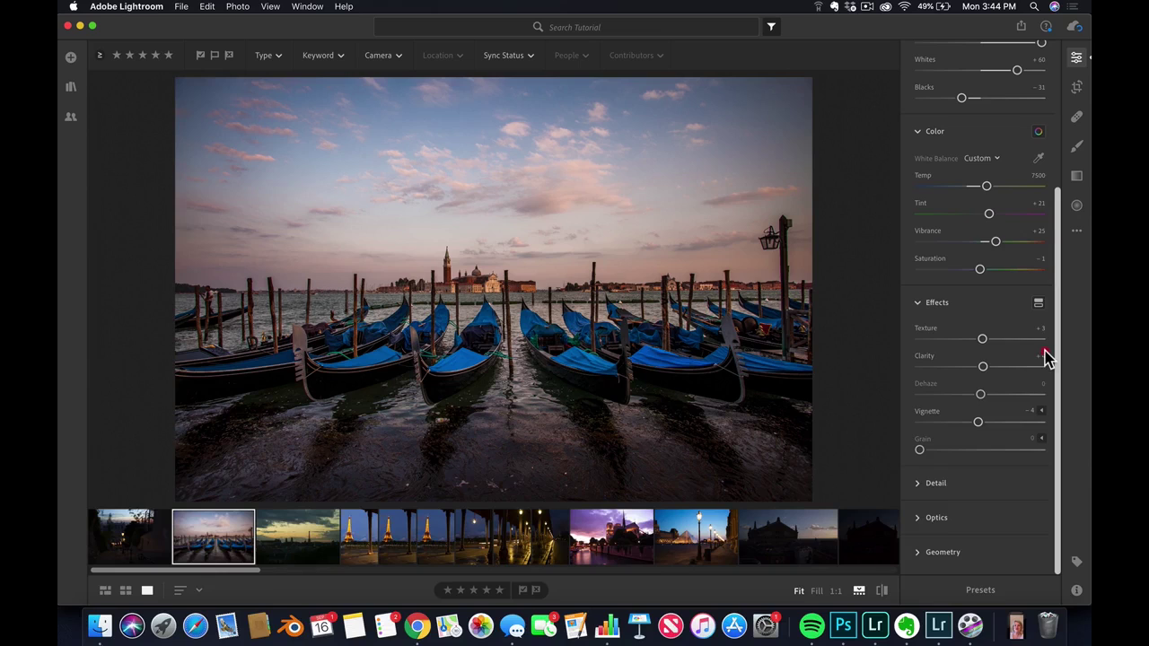
scroll(1046, 357, "up", 5)
scroll(1026, 171, "down", 5)
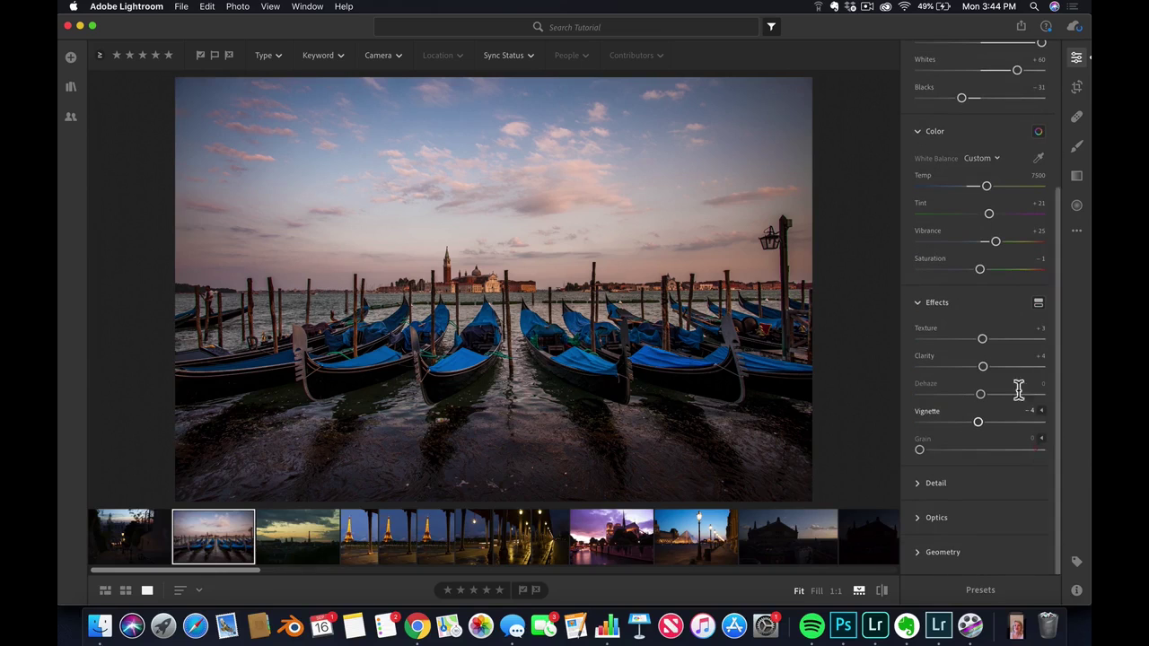
- Expand the Detail settings and examine the gondolas, water and skyline at 1:1 for sharpness and noise
left_click(932, 485)
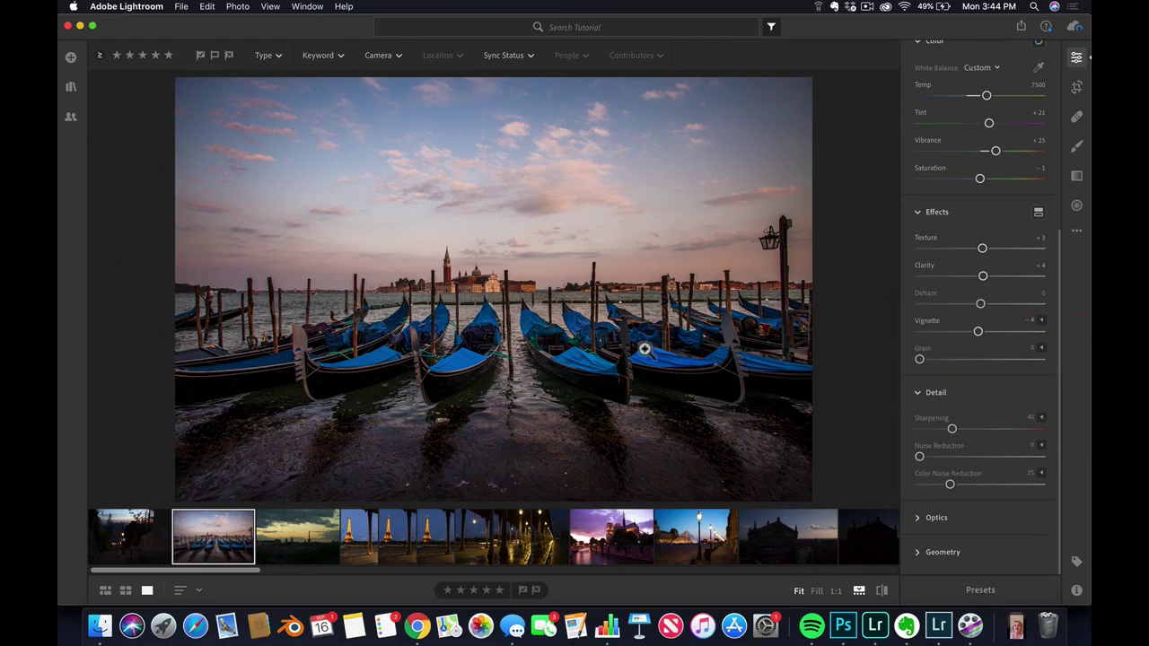
left_click_drag(616, 386, 536, 250)
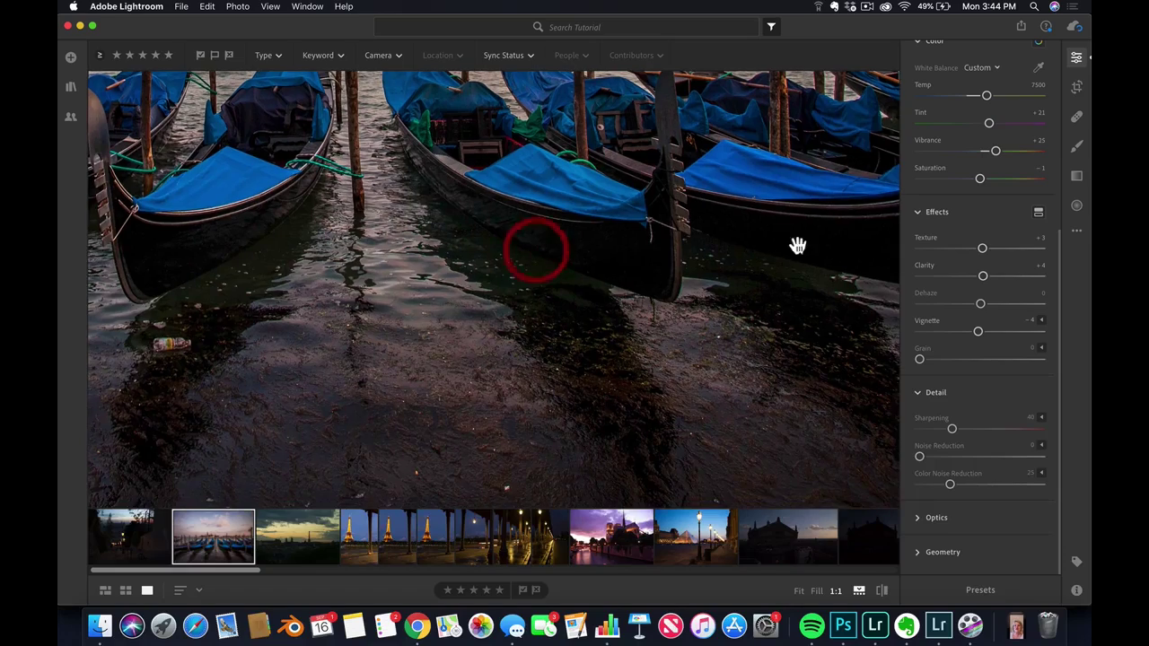
left_click_drag(798, 245, 667, 278)
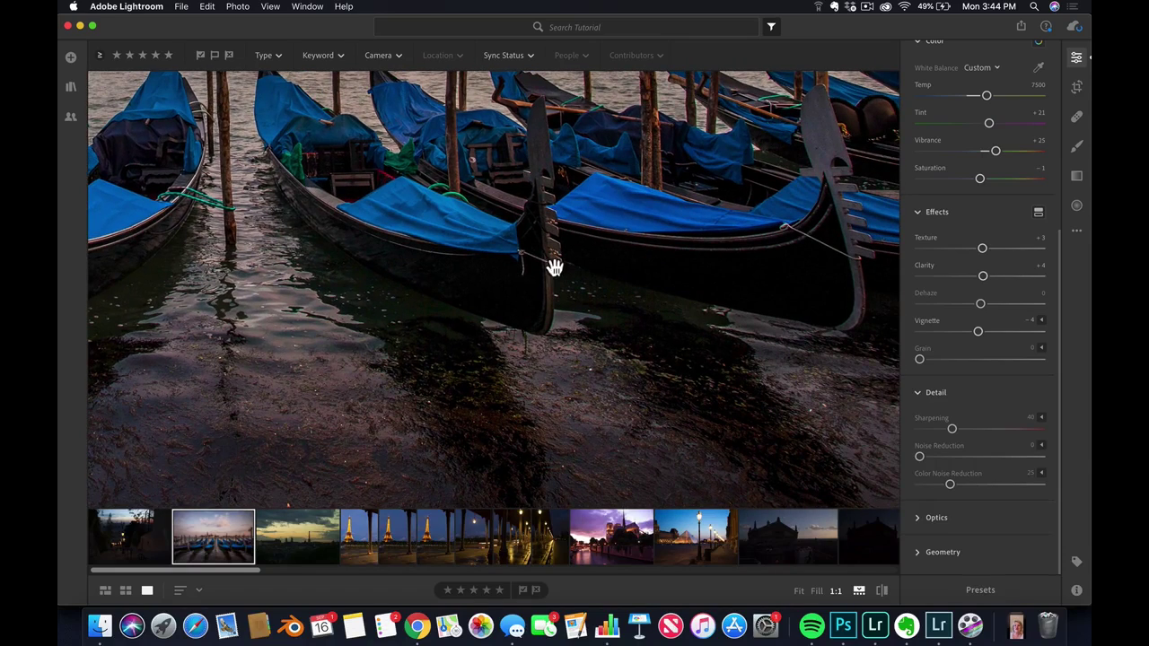
left_click_drag(544, 273, 598, 253)
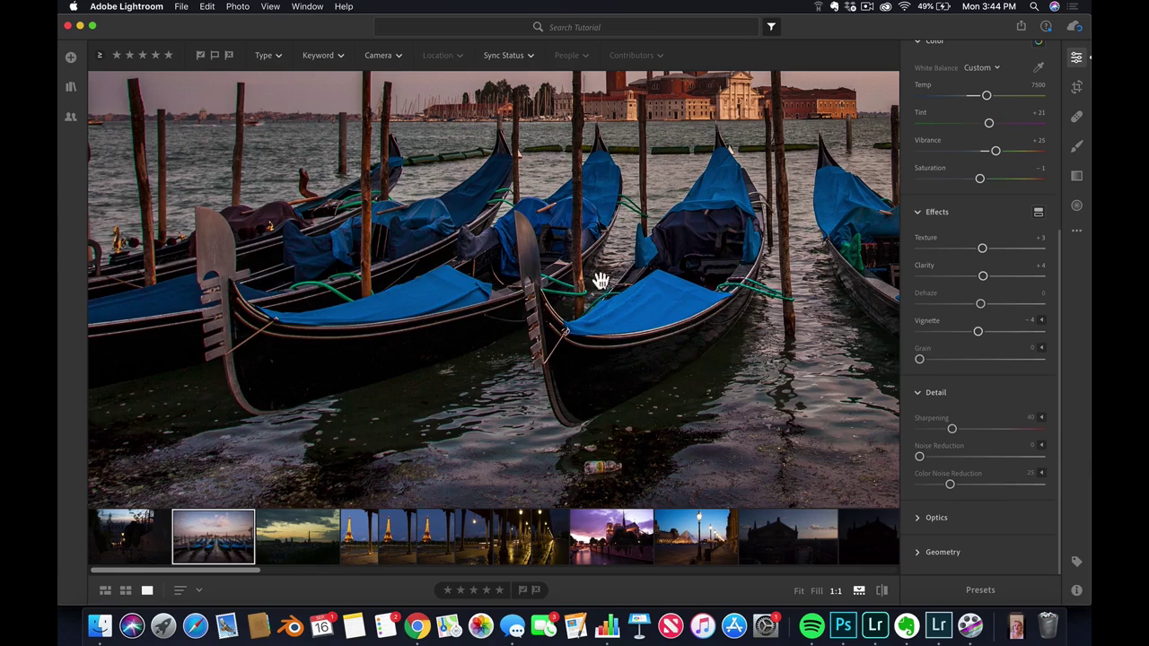
left_click(626, 221)
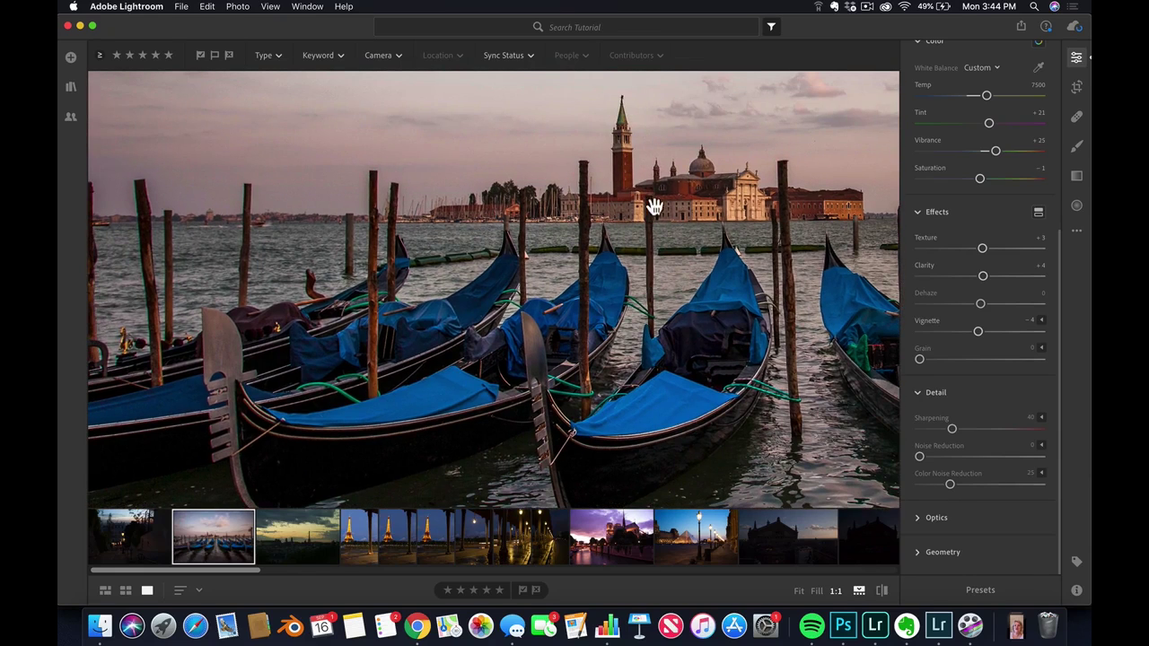
left_click(674, 237)
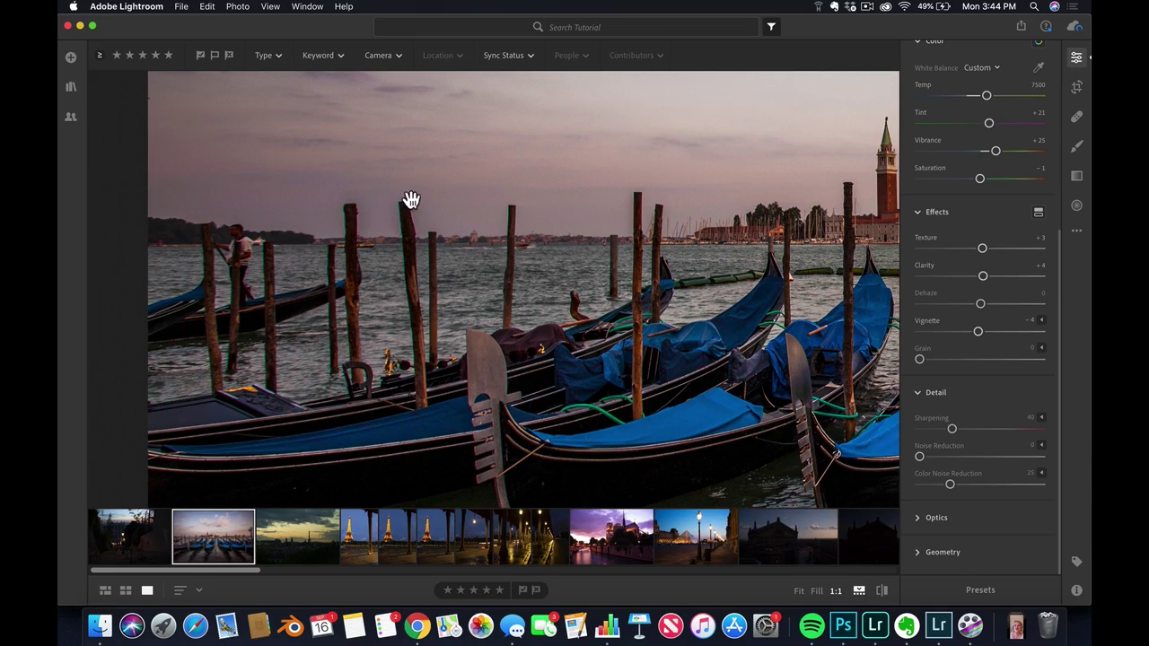
left_click_drag(673, 308, 687, 200)
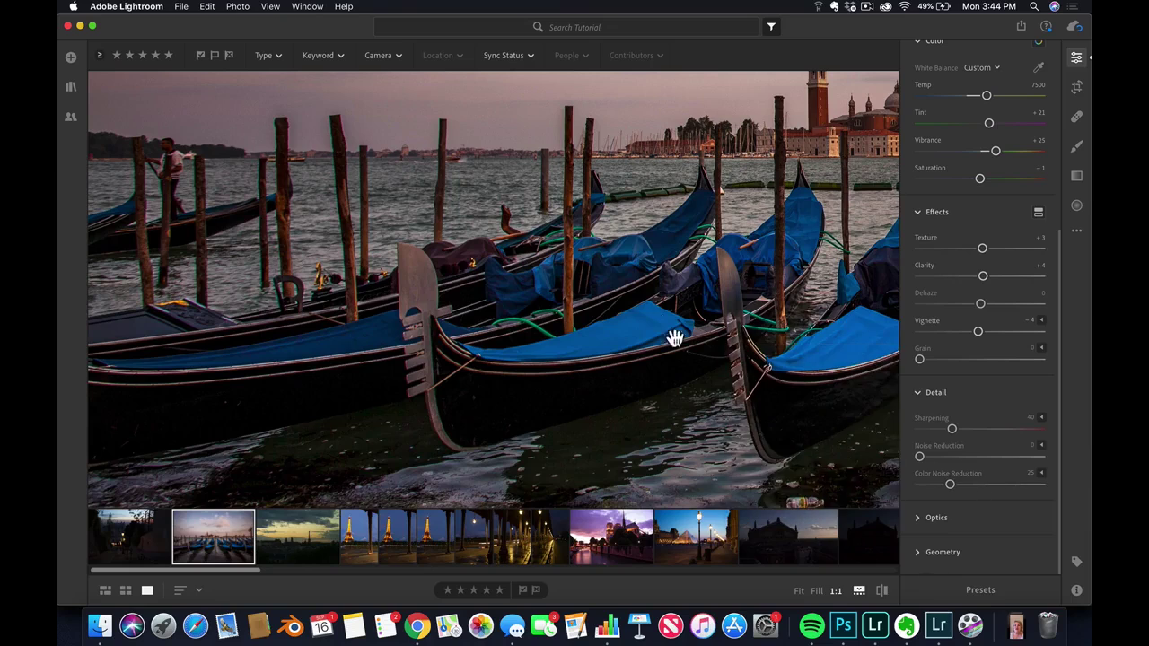
left_click_drag(611, 256, 649, 296)
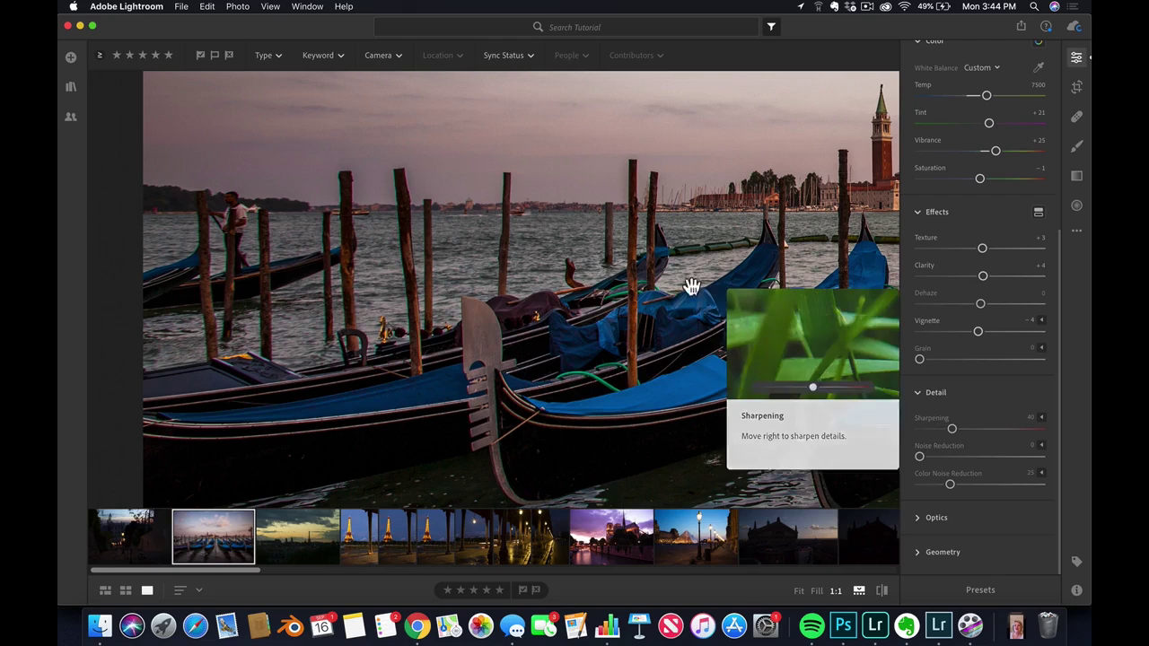
left_click_drag(692, 234, 461, 297)
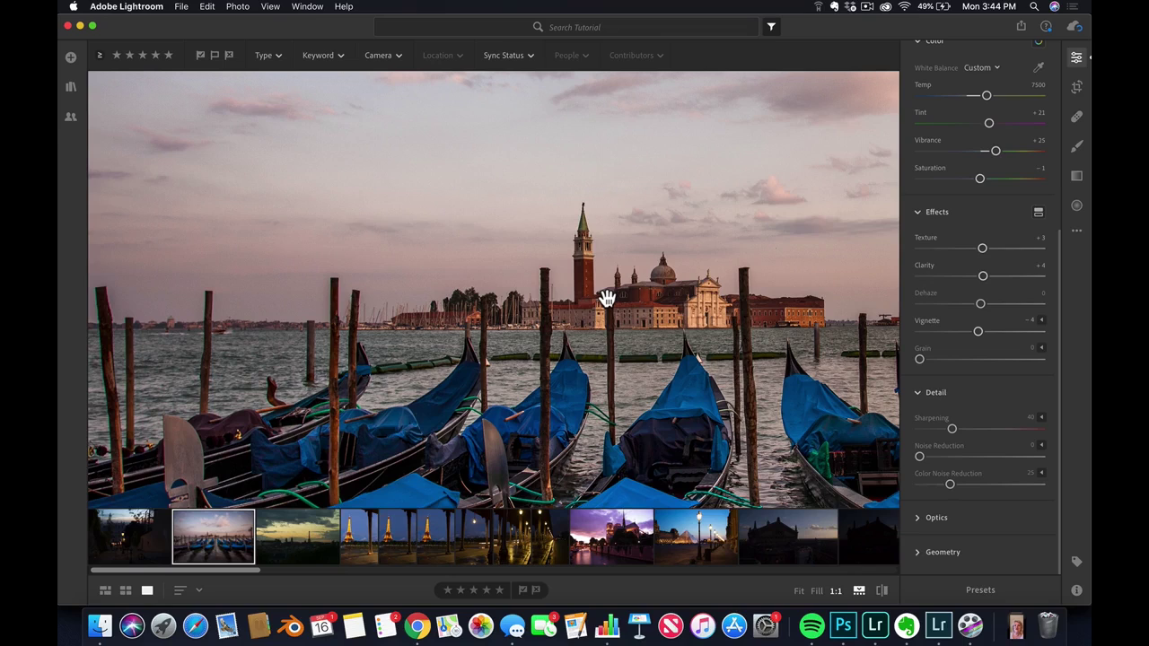
- Set Noise Reduction to 21 and Sharpening to 82, checking the result up close and on the whole photo
left_click_drag(919, 457, 1001, 438)
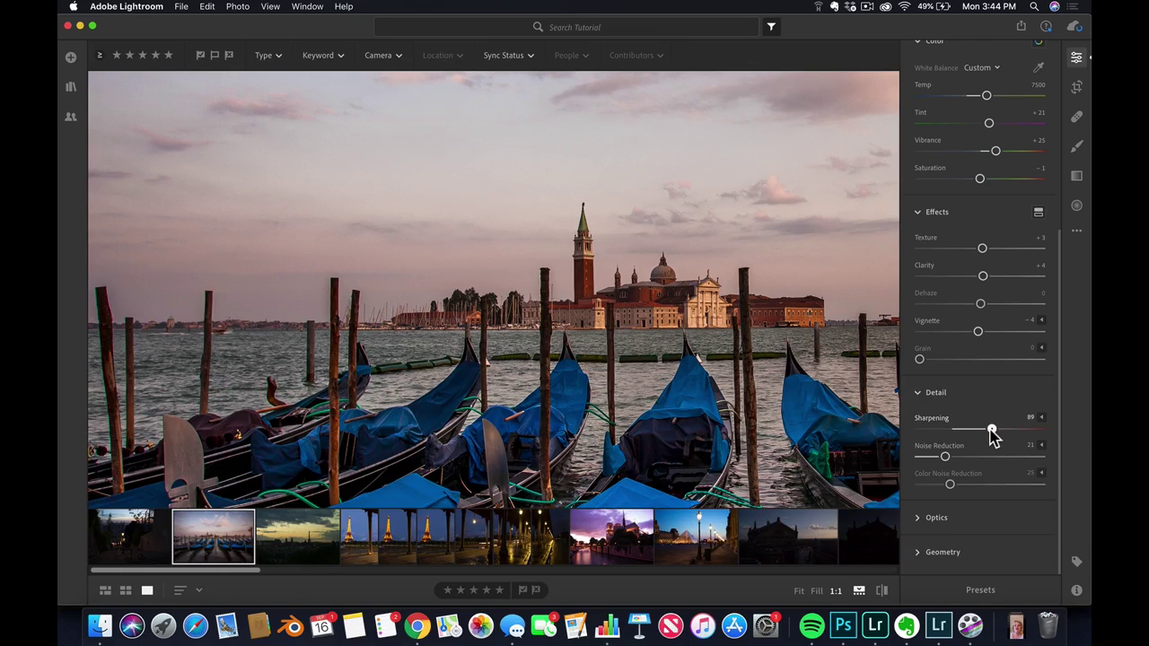
left_click(987, 433)
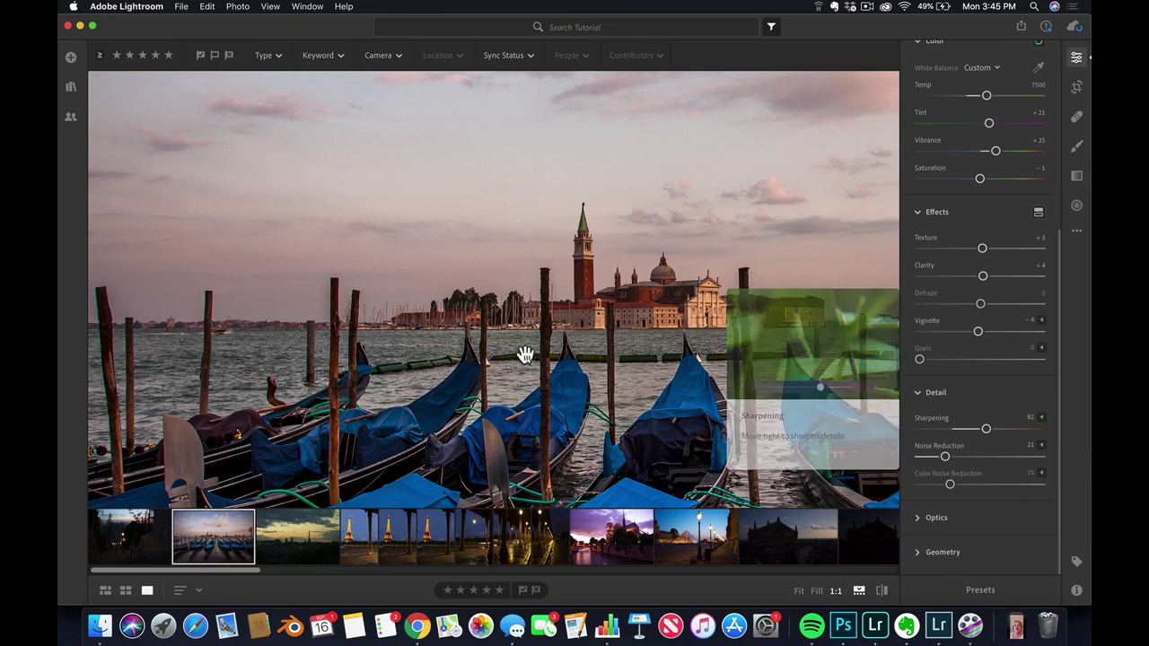
left_click(441, 200)
left_click(551, 284)
left_click(583, 346)
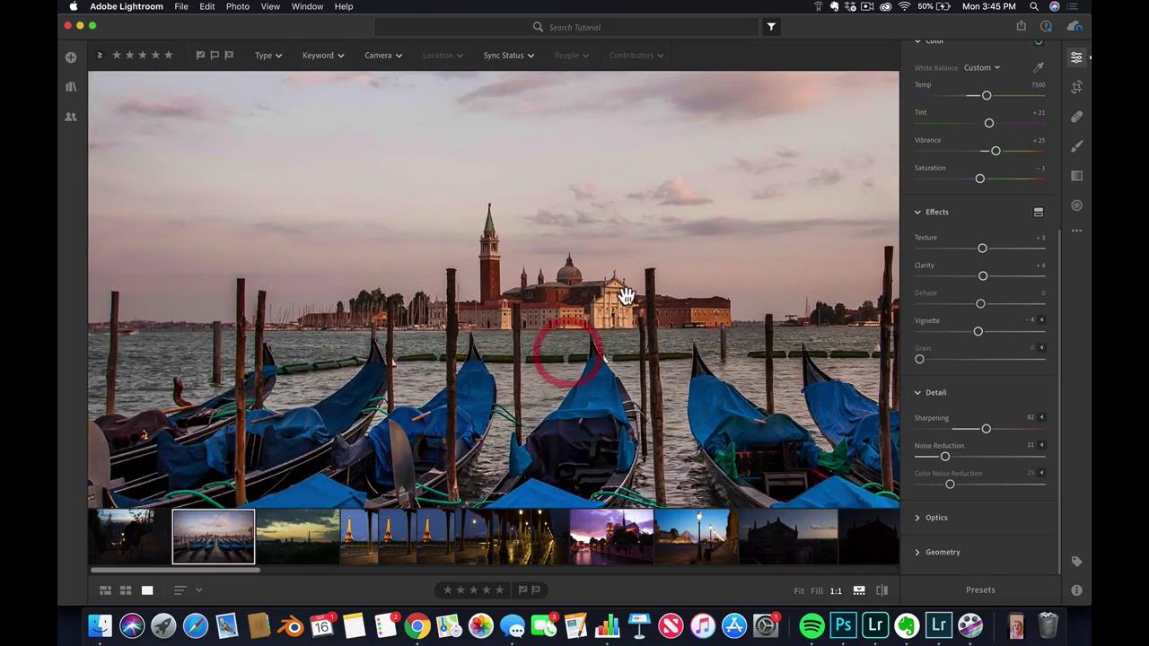
left_click(616, 243)
left_click(535, 316)
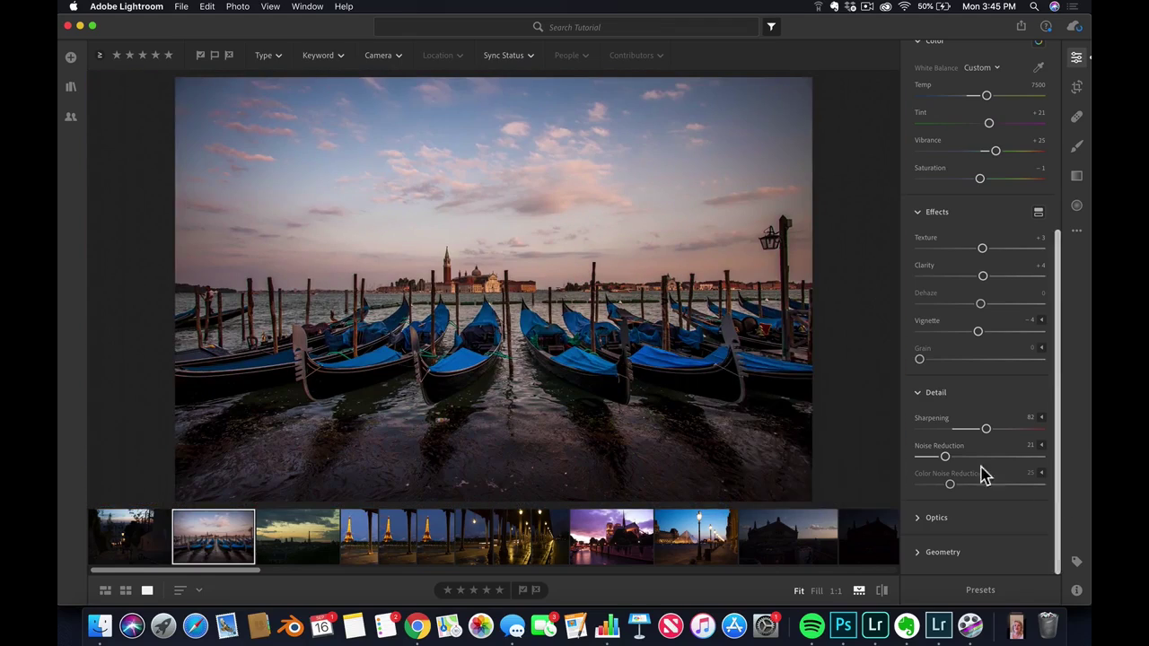
- Set Color Noise Reduction to 49 and check the dark gondolas and water at 1:1
left_click(501, 424)
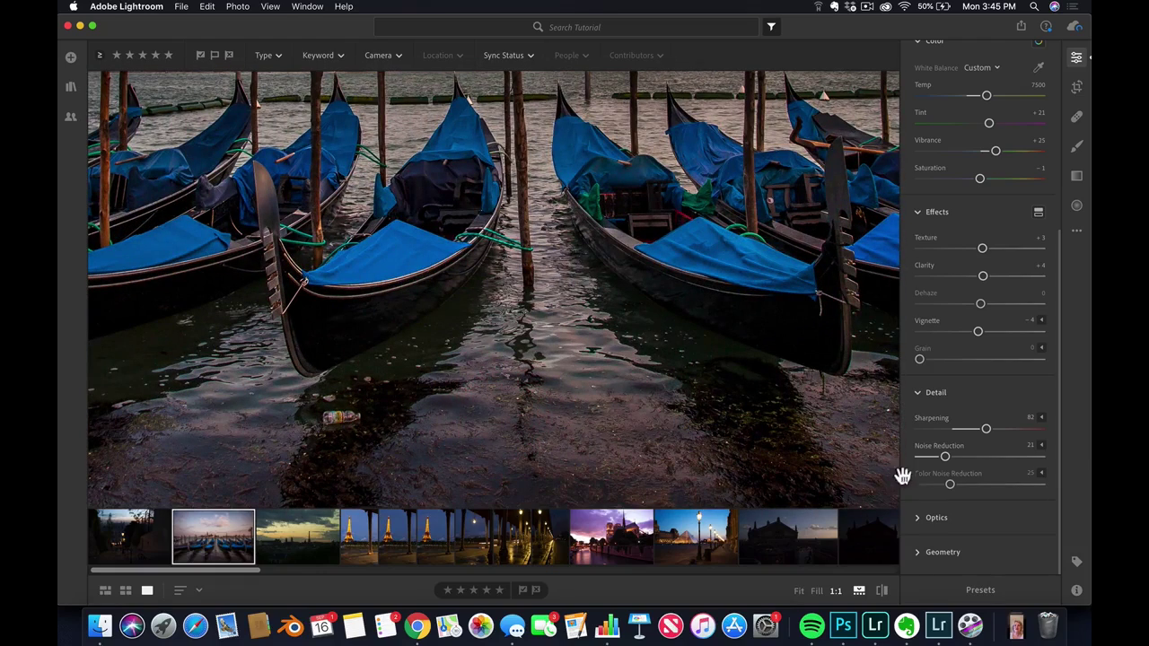
left_click_drag(950, 485, 971, 485)
left_click_drag(398, 318, 670, 314)
left_click_drag(397, 344, 491, 328)
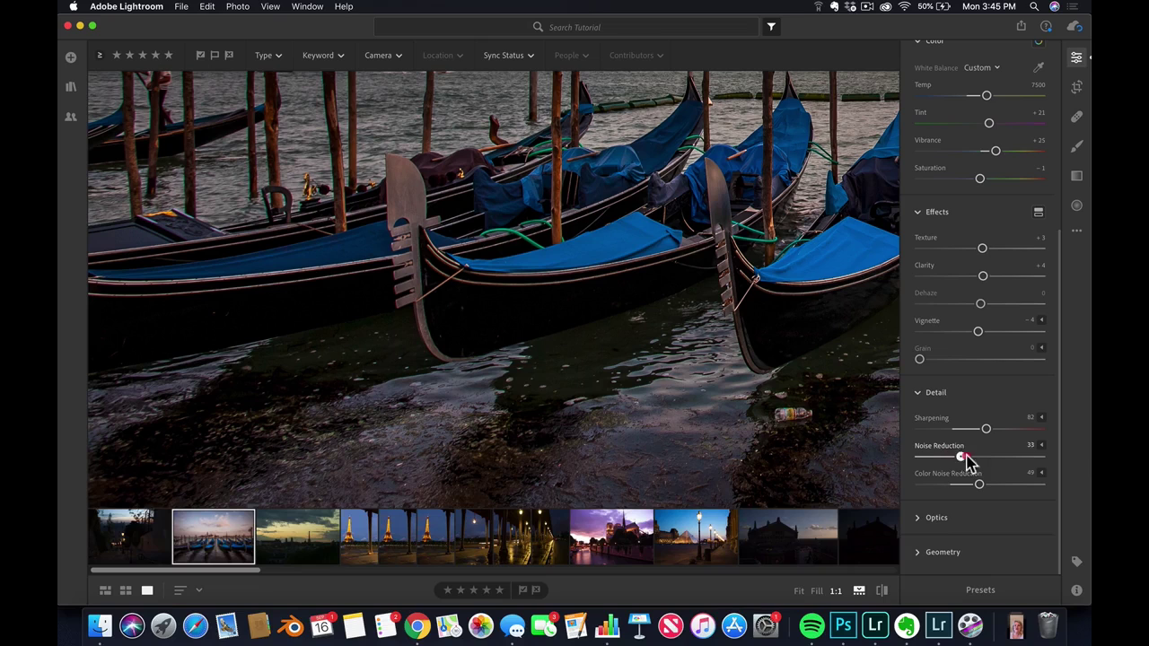
- Try Noise Reduction at 100 and at 0, comparing detail in the gondolas, water and skyline at 1:1
left_click(698, 318)
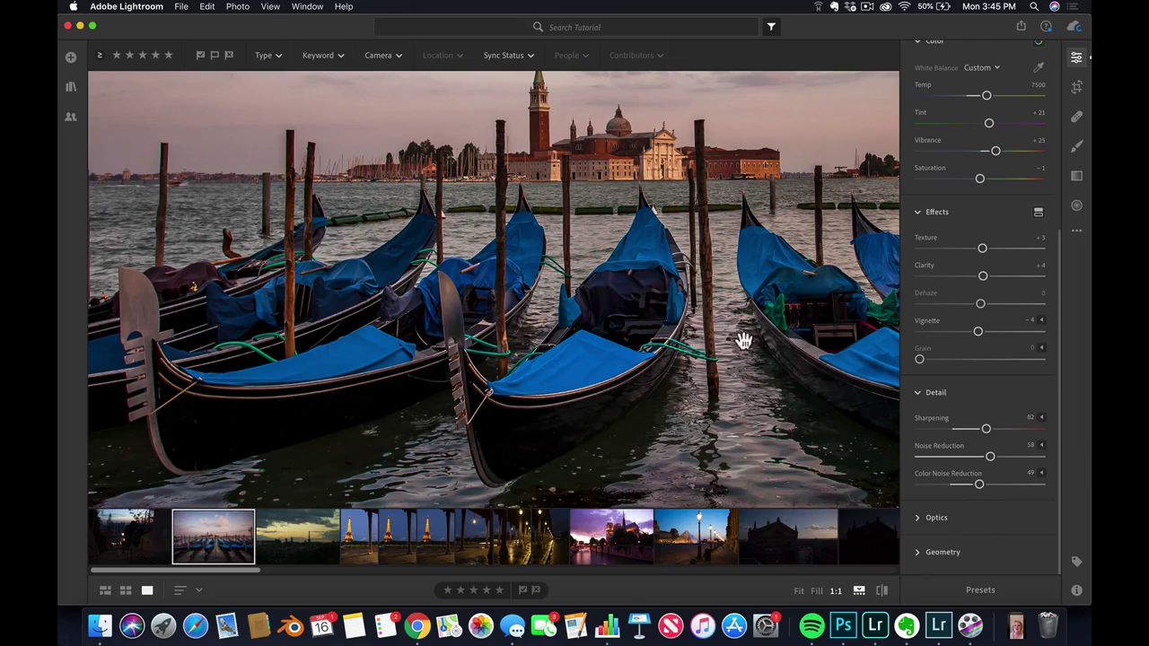
left_click(666, 291)
left_click_drag(1007, 458, 1051, 459)
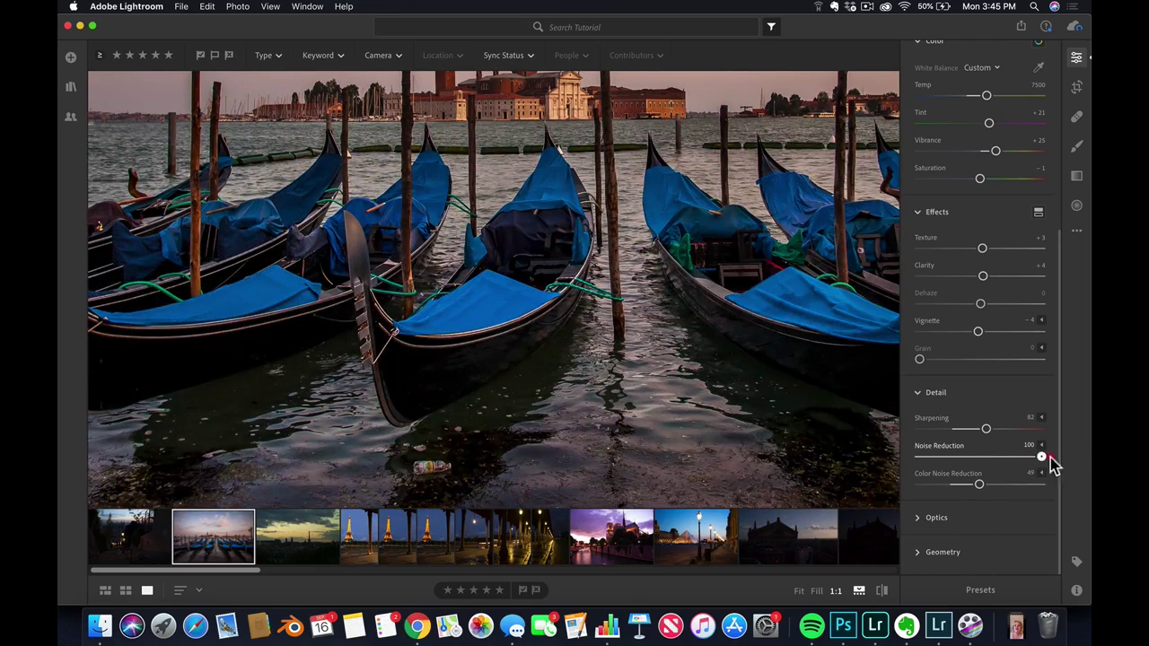
left_click(664, 298)
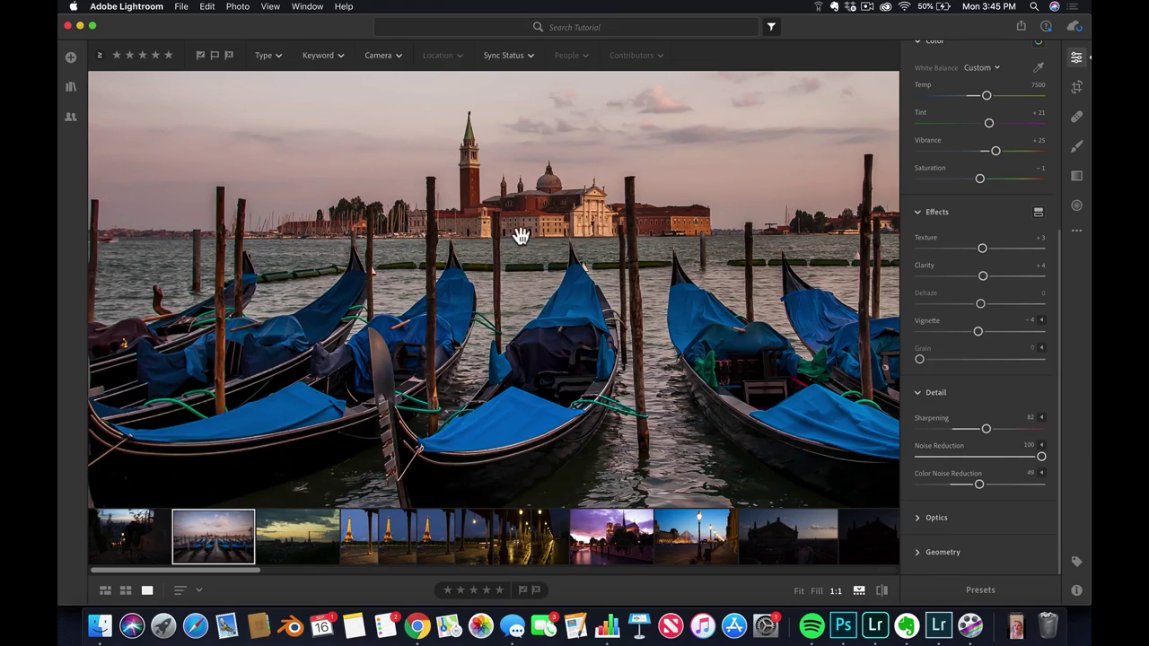
left_click(918, 457)
left_click_drag(1042, 458, 883, 463)
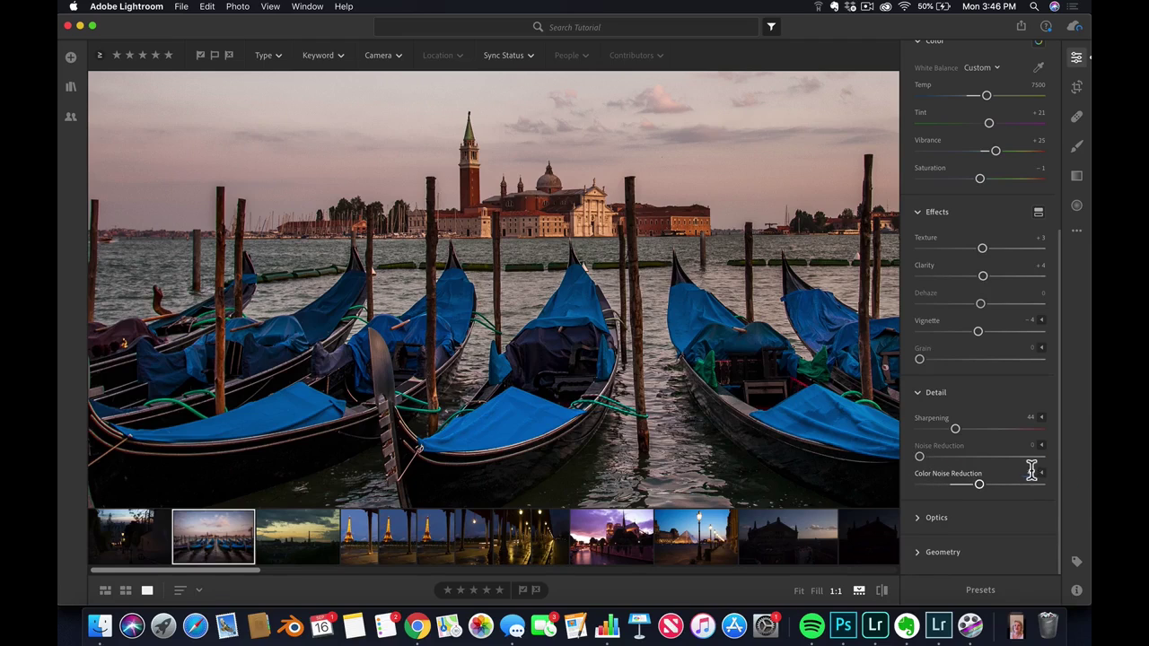
- Set Noise Reduction to 21 and Sharpening to 80 for the gondola photo
left_click(981, 457)
left_click_drag(958, 438, 995, 439)
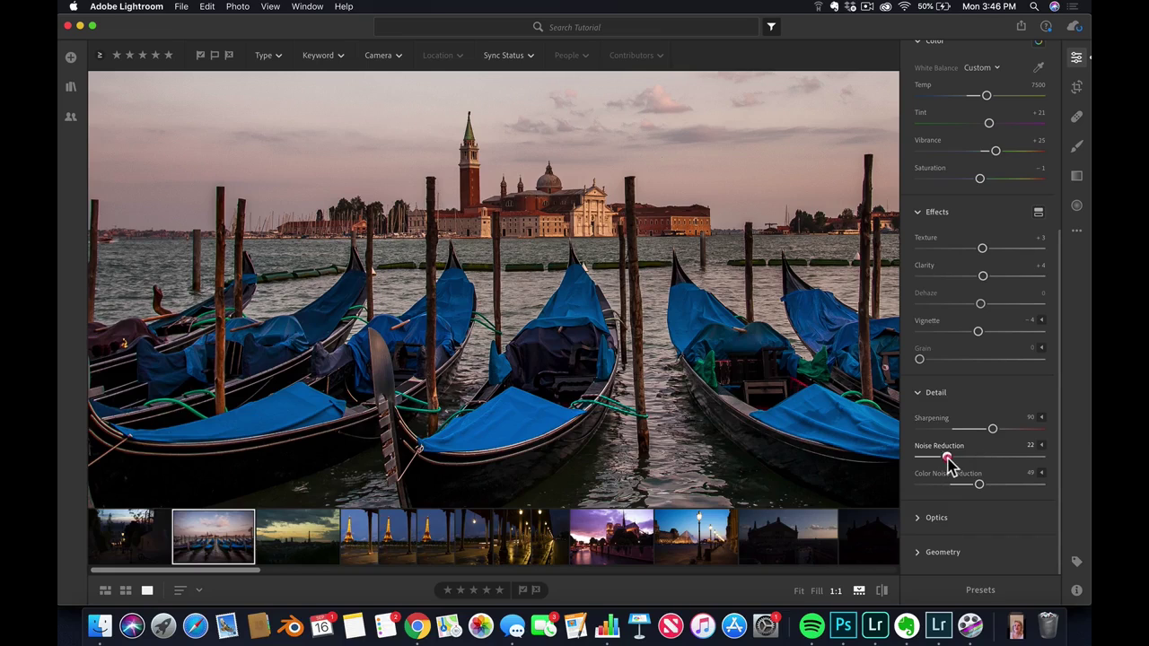
left_click_drag(993, 429, 991, 435)
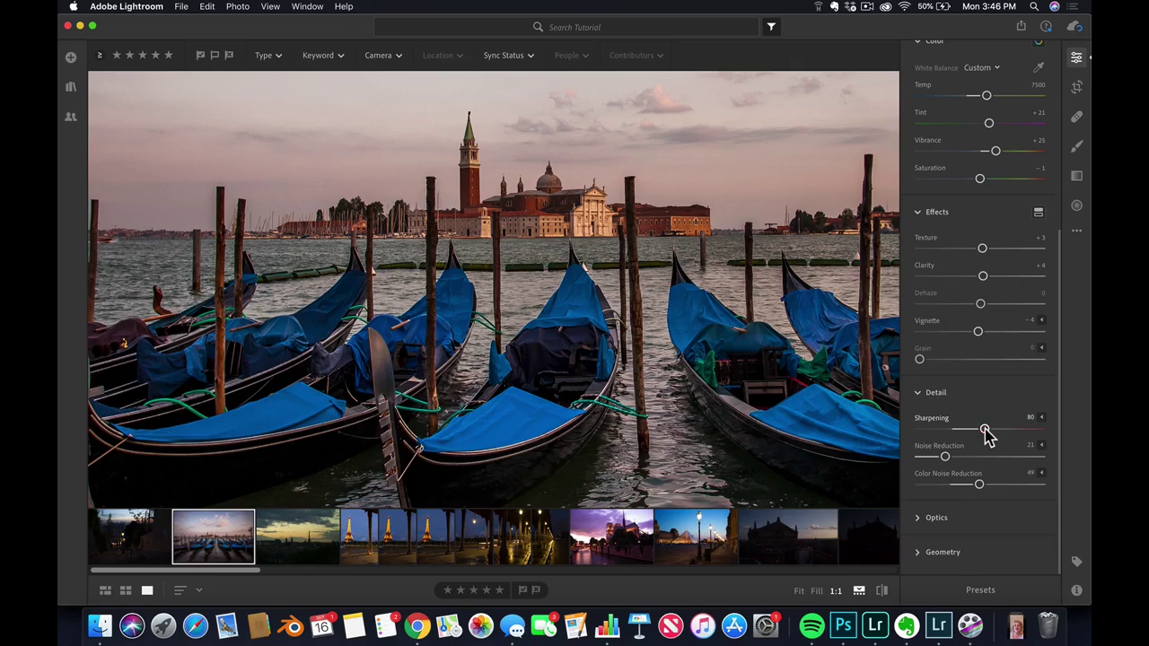
left_click_drag(1064, 281, 1059, 329)
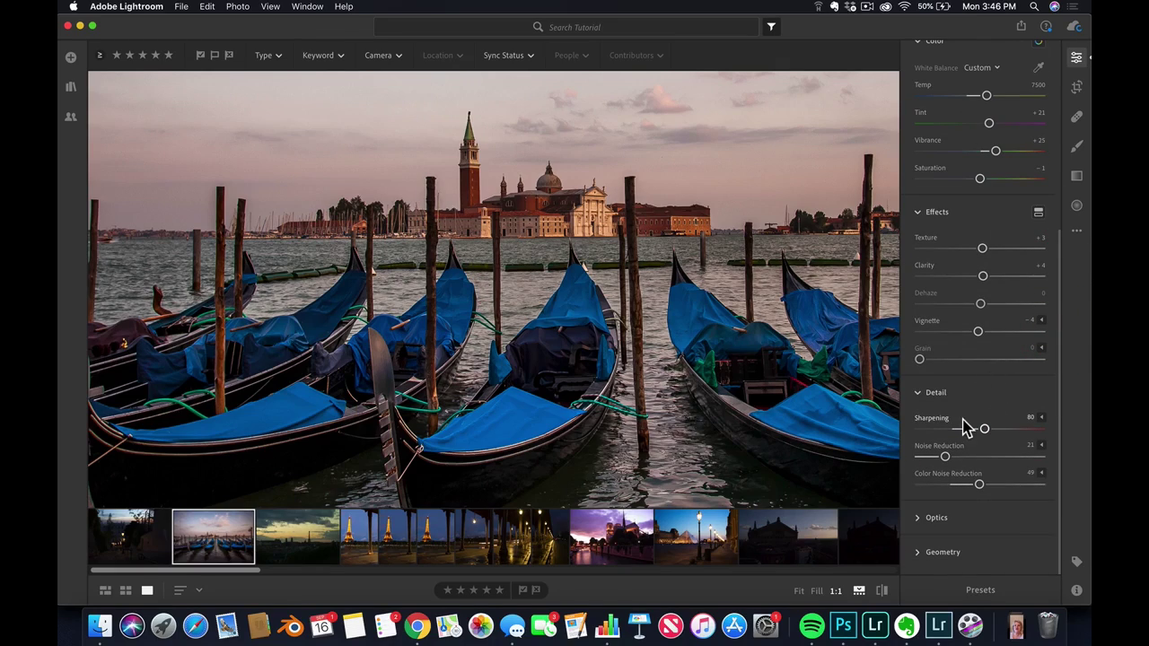